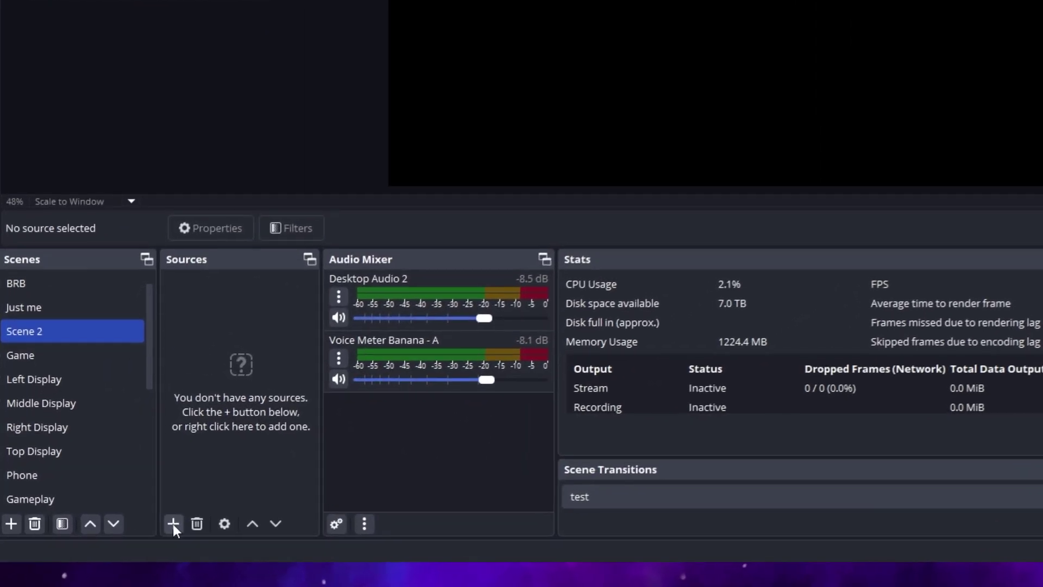
Add a Video Capture Device source named 'Capture Card.' with the Elgato HD60 X as device.
click(176, 522)
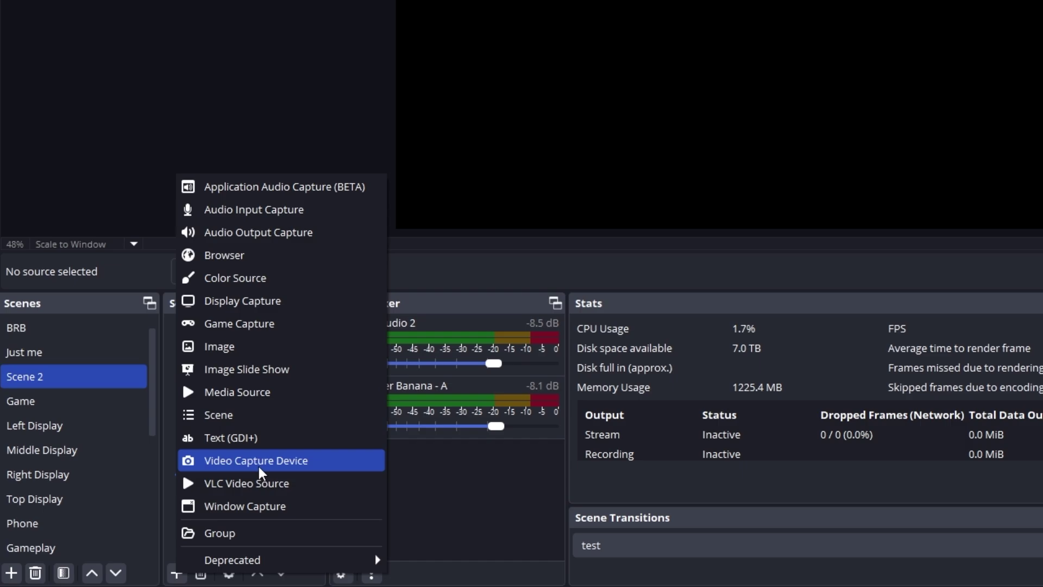
click(259, 464)
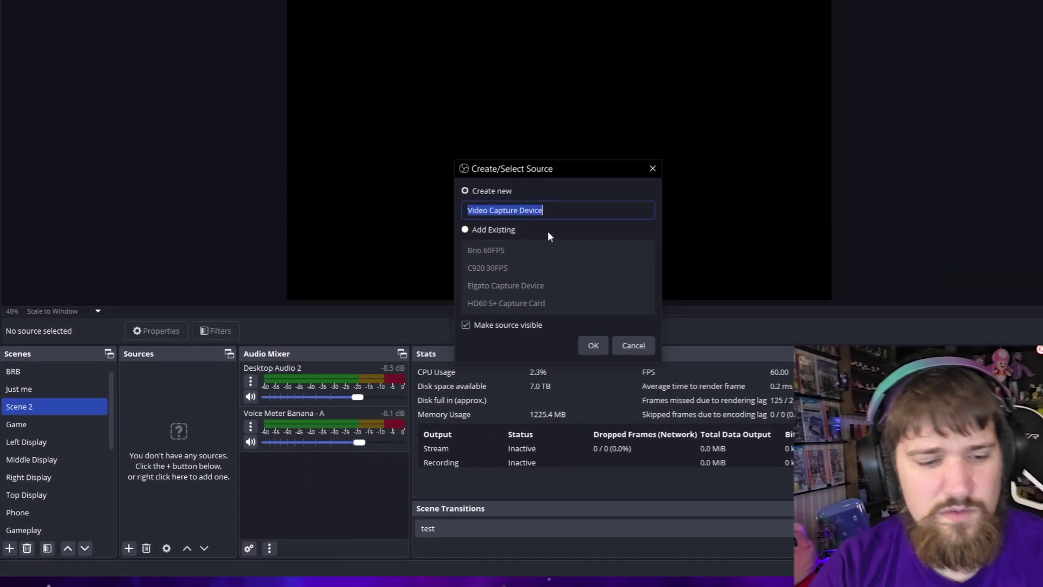
text(Capture Car)
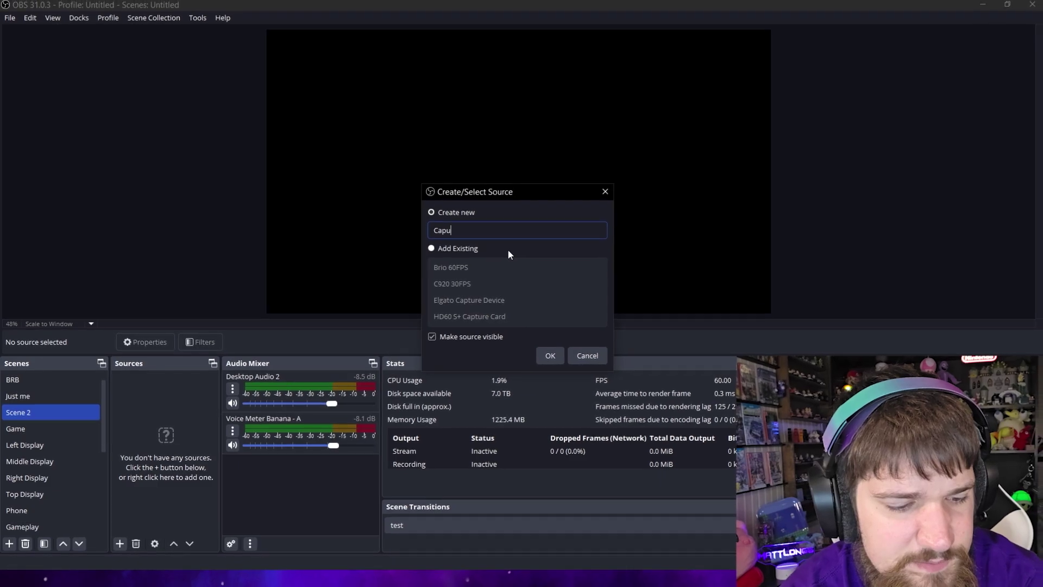
text(d.)
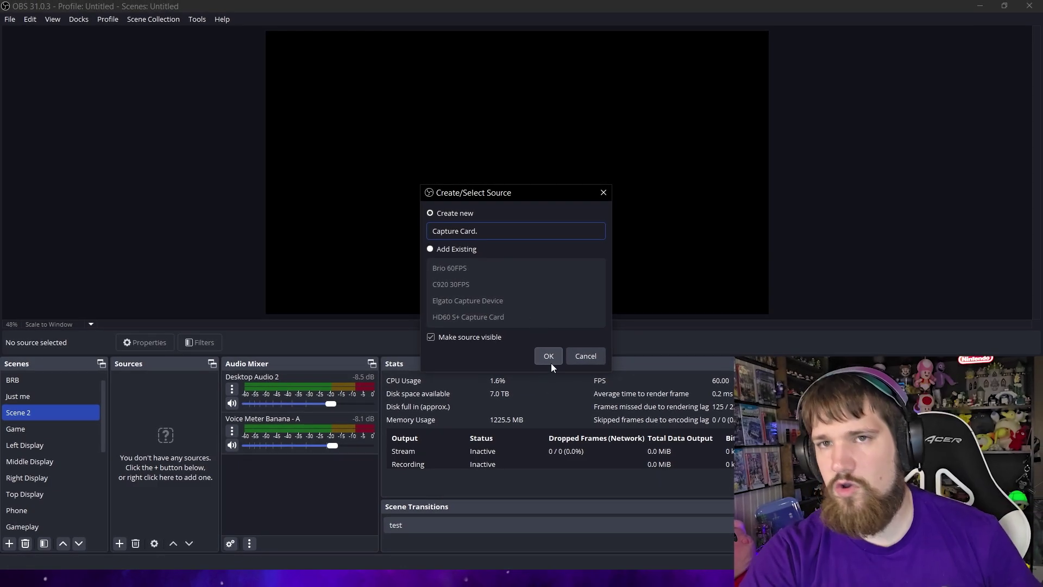
click(549, 356)
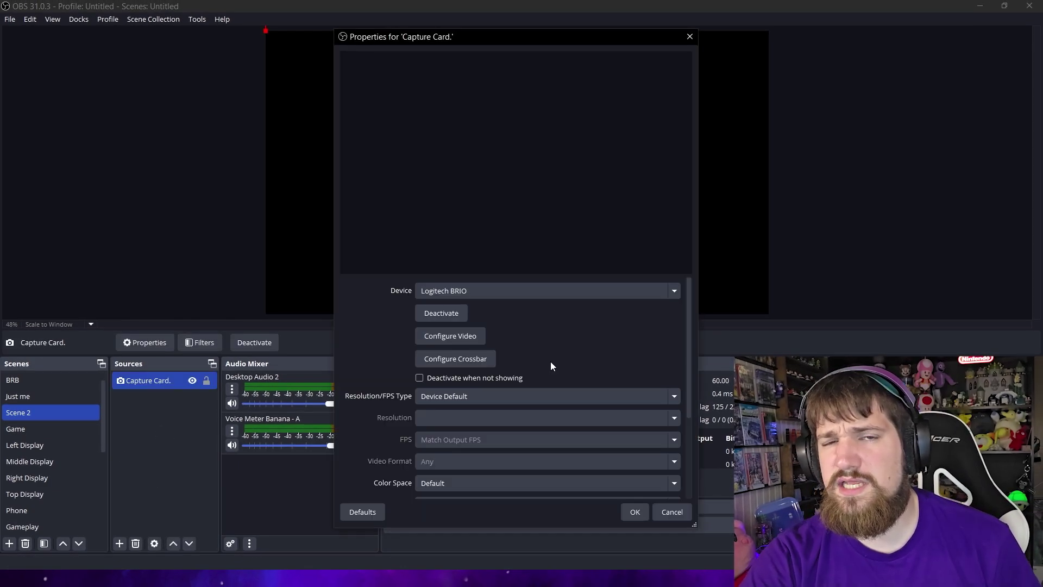
click(557, 297)
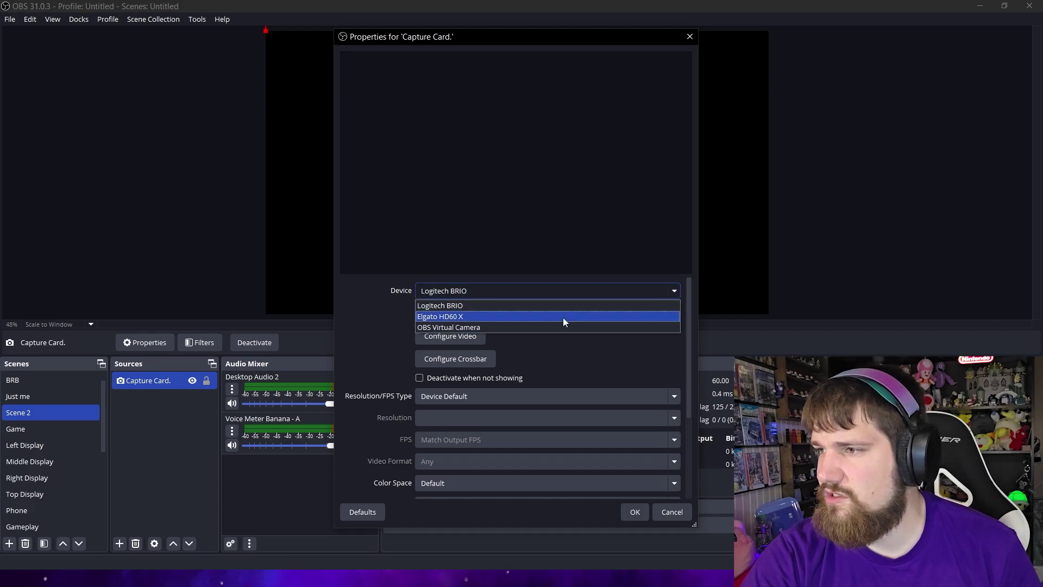
click(563, 318)
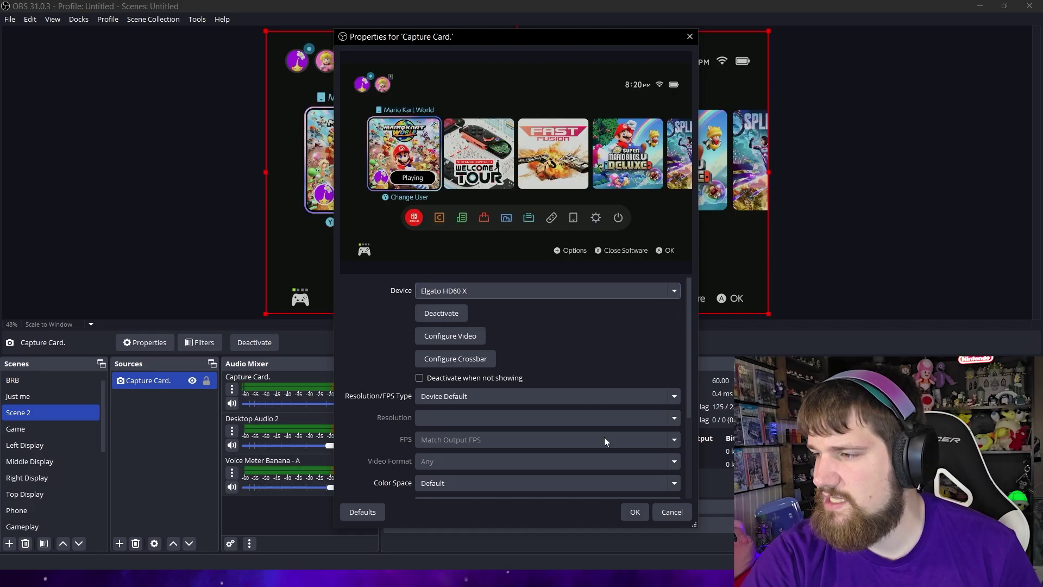
click(637, 514)
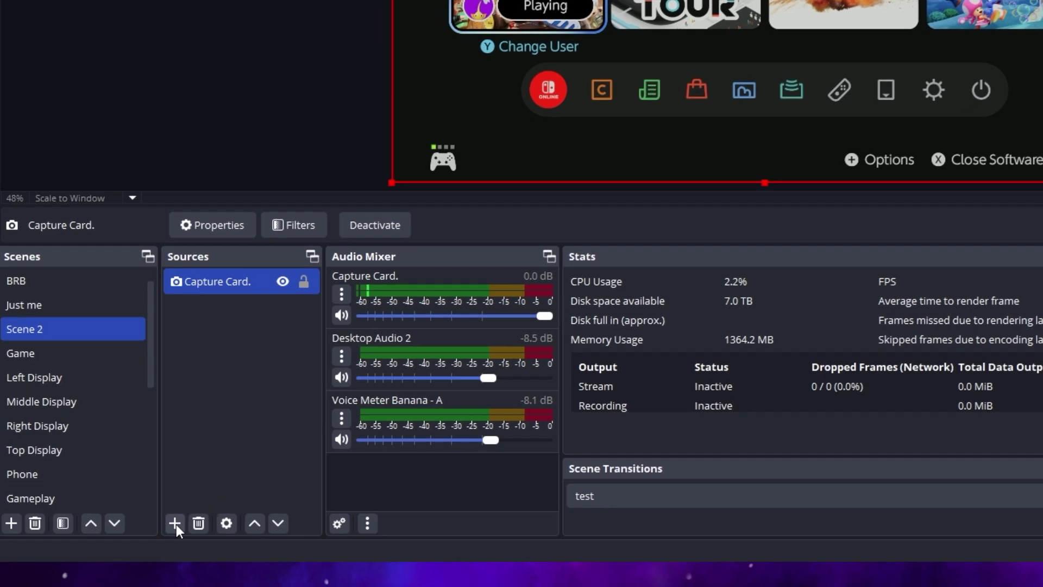
Add an Audio Input Capture source using the Elgato HD60 X, then also select Capture Card.
click(176, 523)
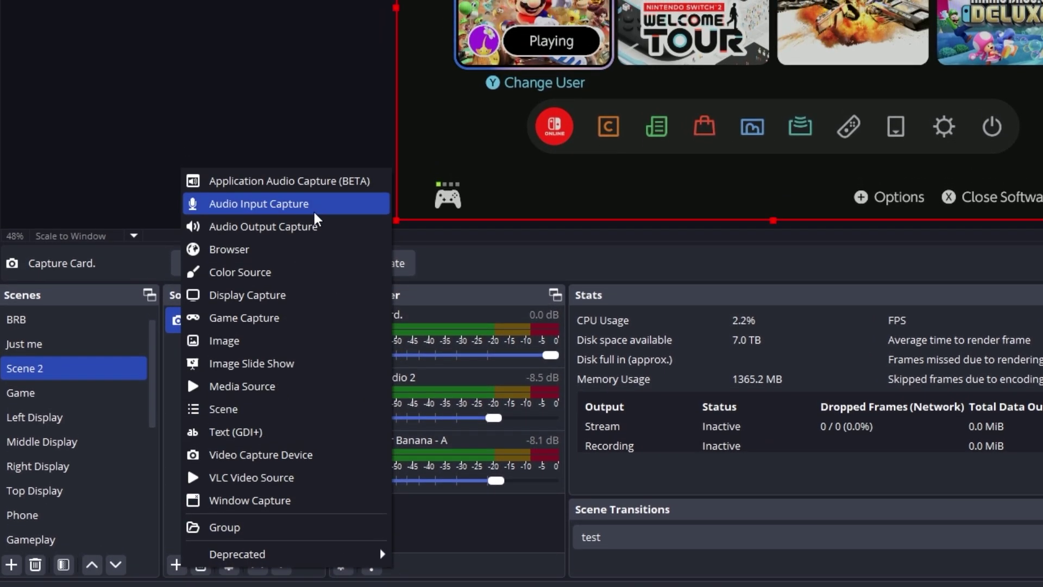
click(312, 194)
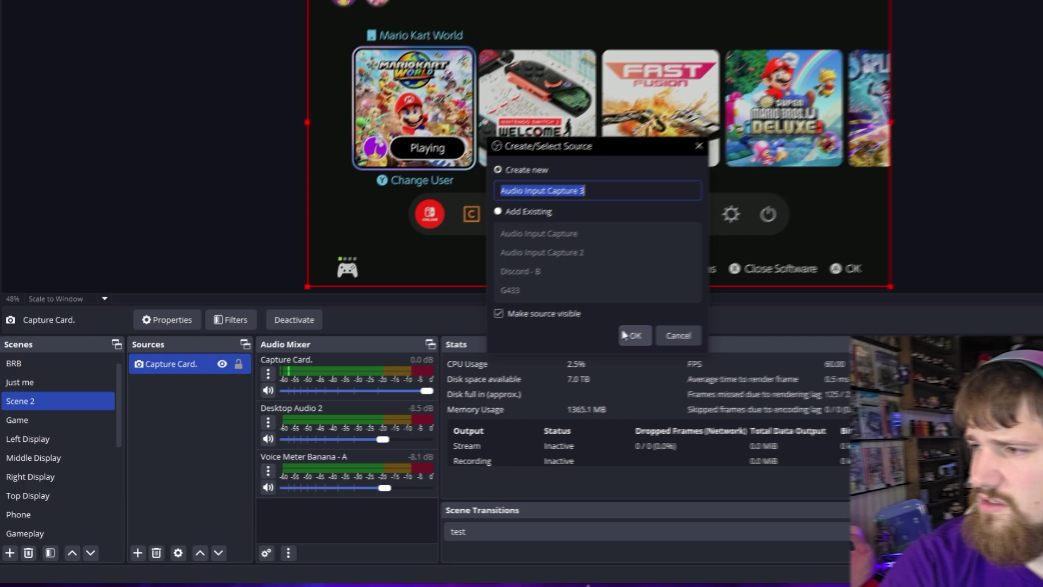
click(820, 292)
click(462, 62)
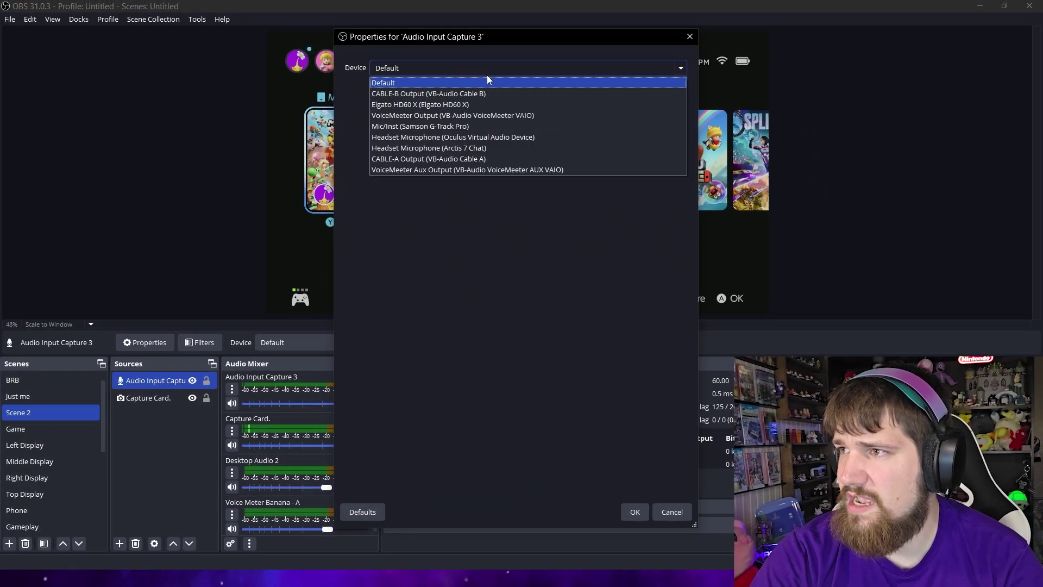
click(513, 106)
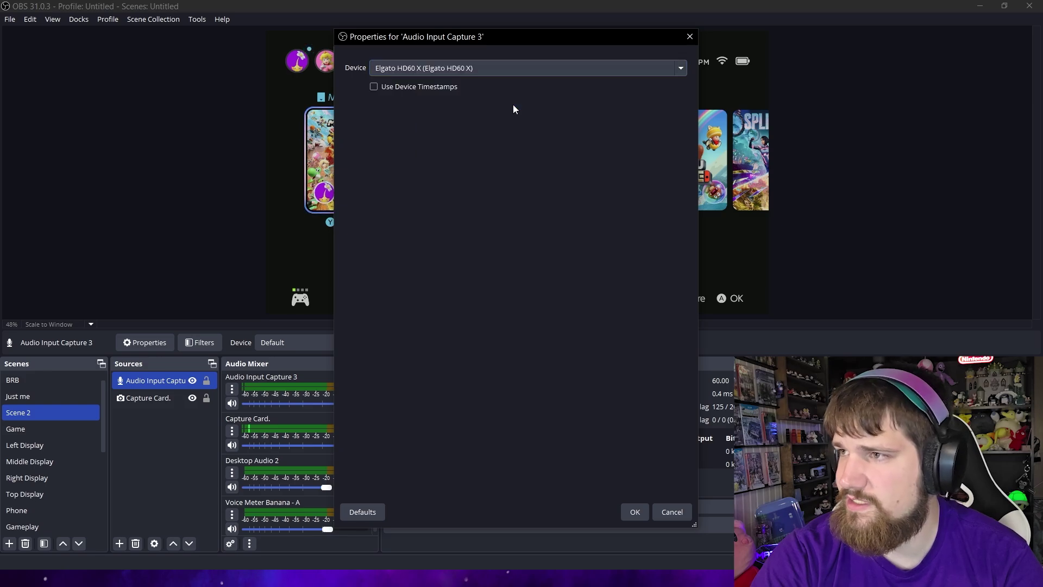
click(630, 513)
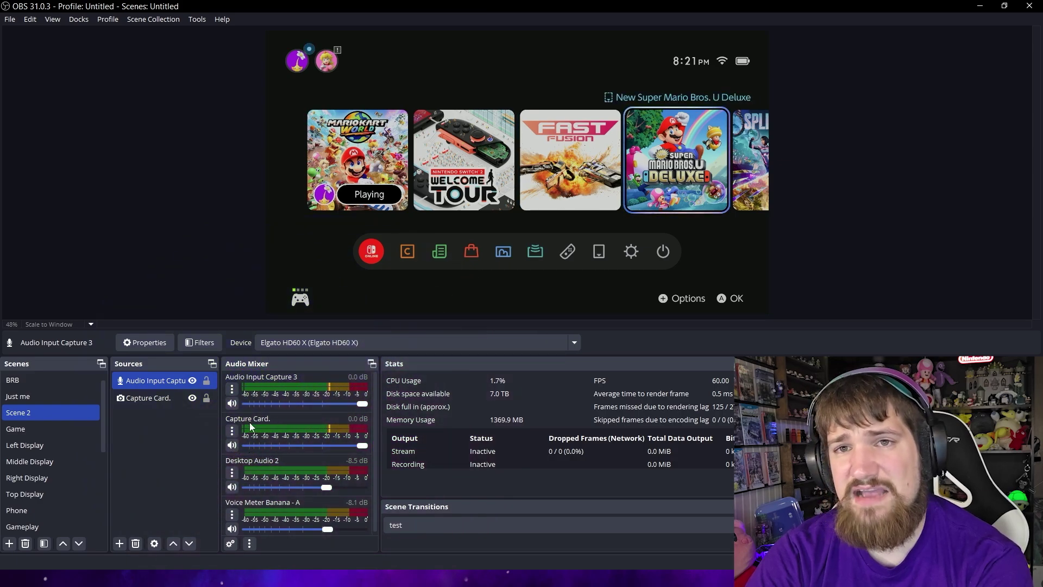
ctrl+click(144, 403)
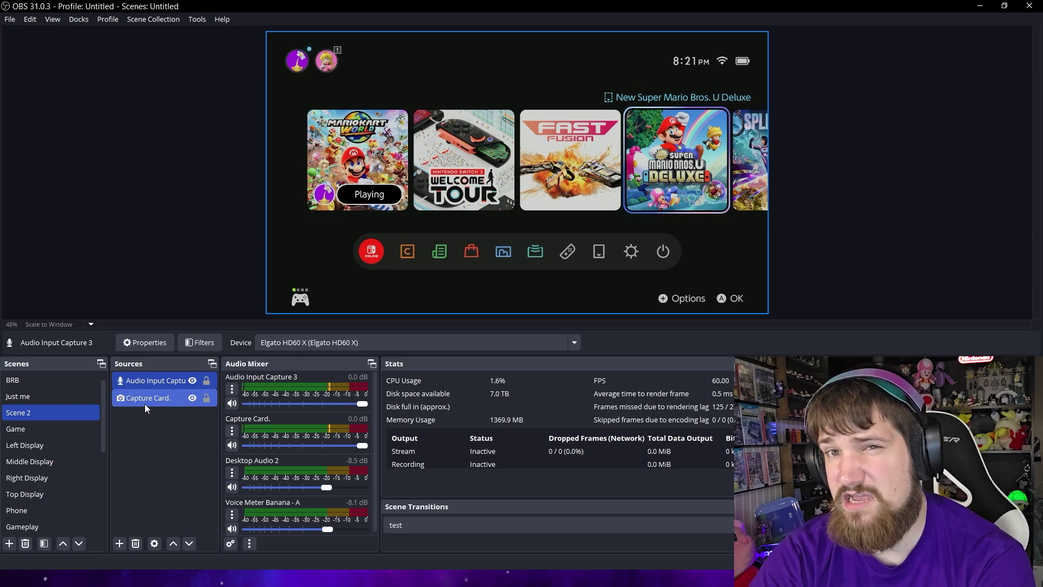
Select only the Audio Input Capture 3 source in the Sources list.
click(152, 383)
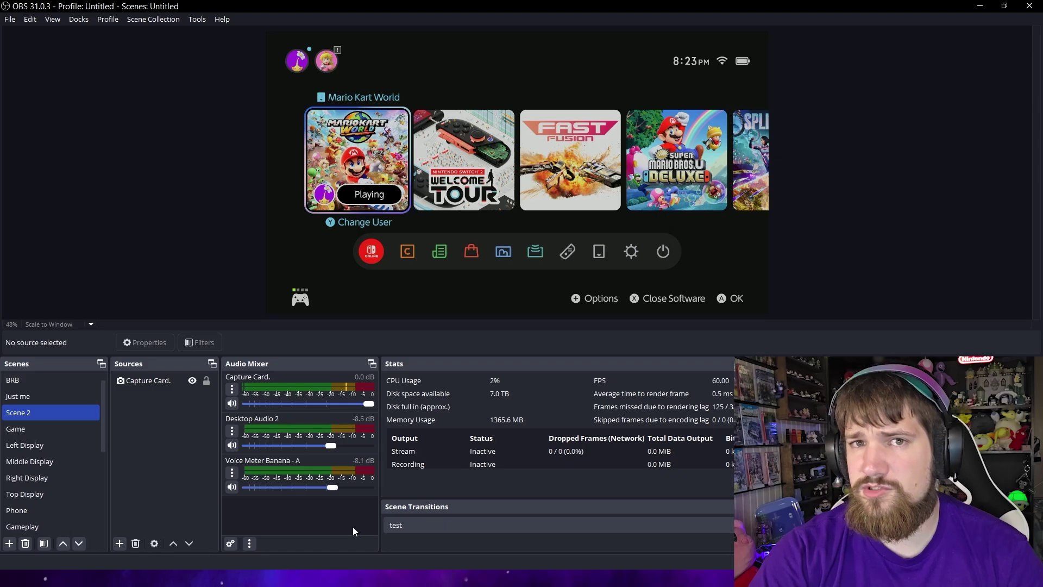
Open Advanced Audio Properties from the Capture Card. mixer menu and widen it to show tracks 5 and 6.
click(232, 389)
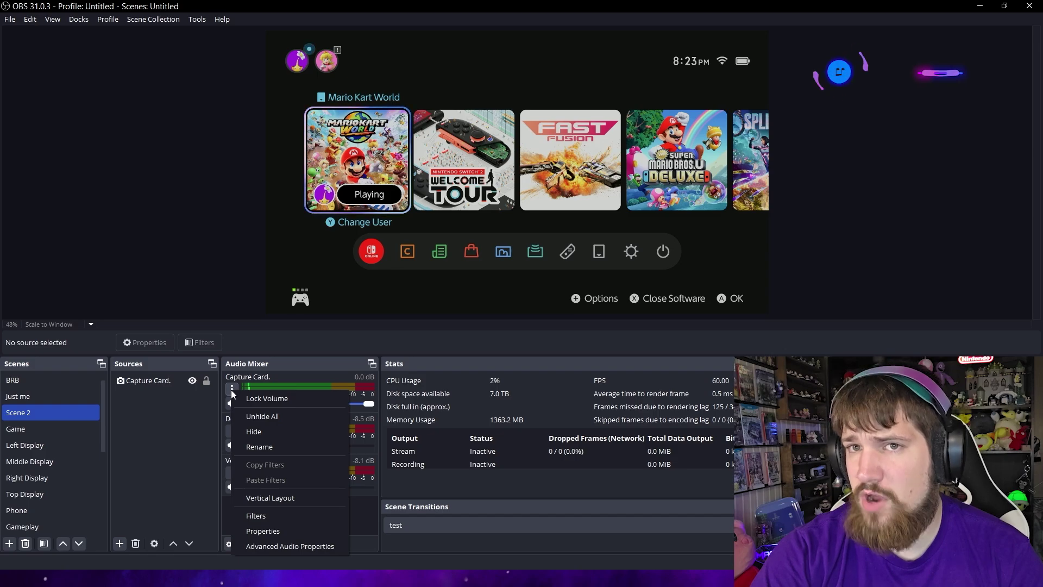
click(282, 546)
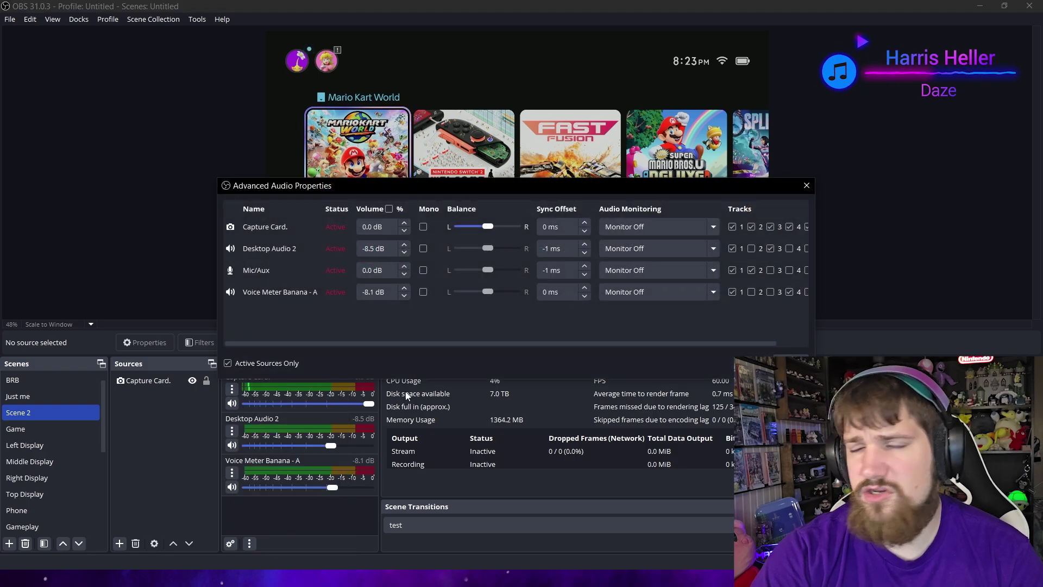
drag(493, 344, 566, 347)
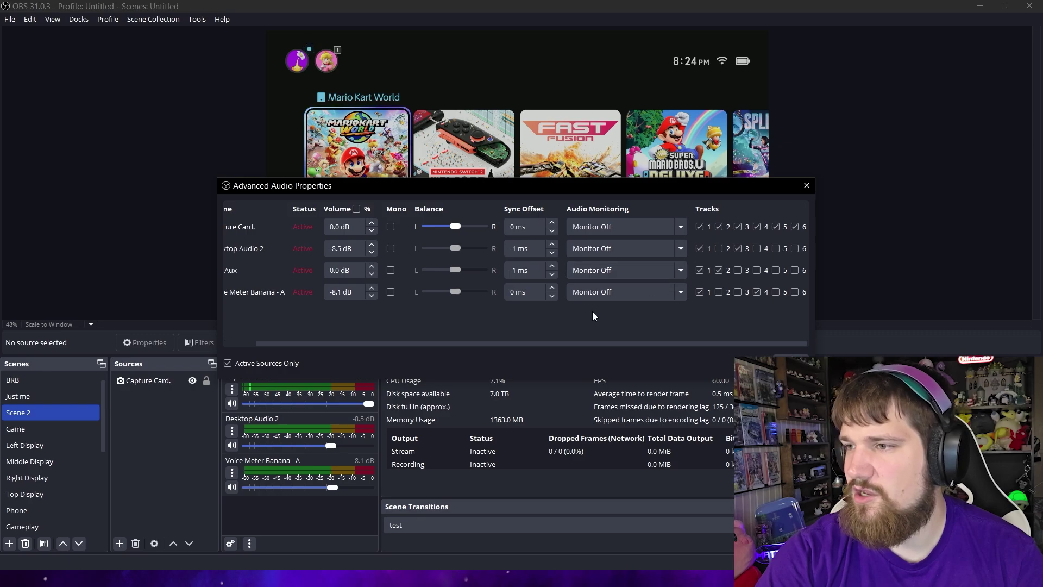
drag(529, 343, 494, 344)
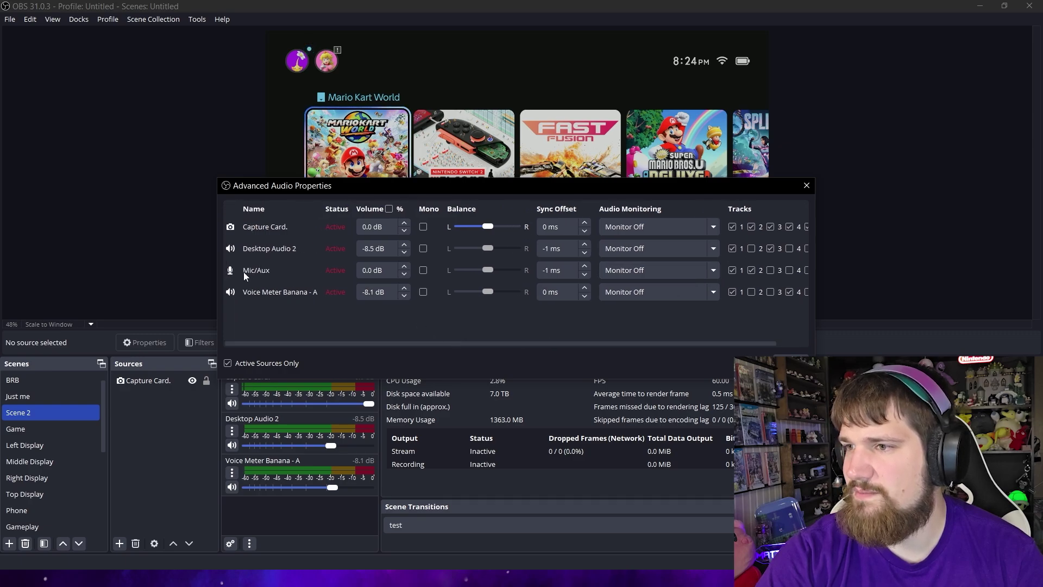
drag(215, 270, 139, 270)
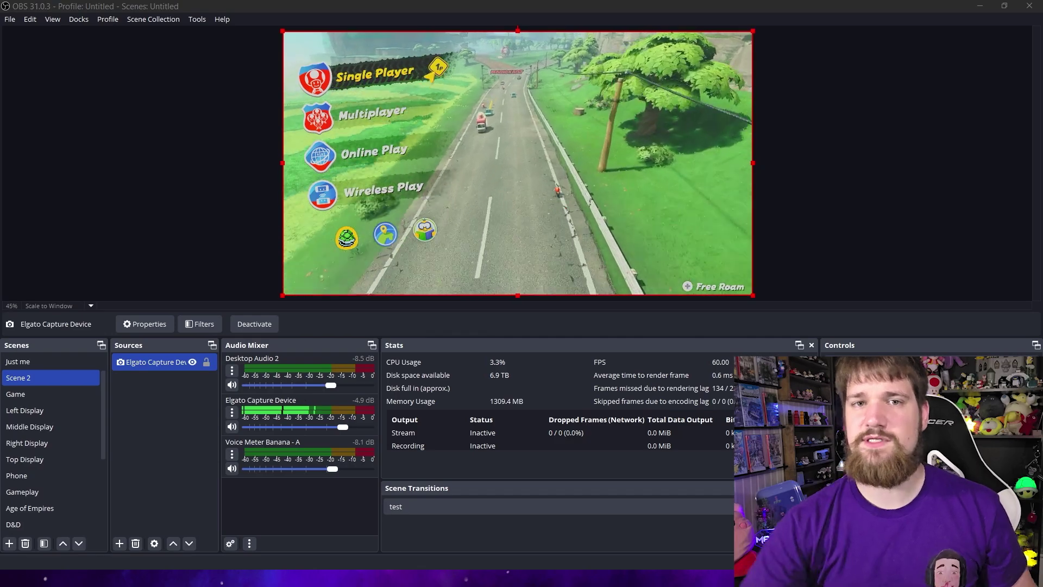
In Advanced Audio Properties, set the Elgato Capture Device's audio monitoring to Monitor and Output.
click(232, 412)
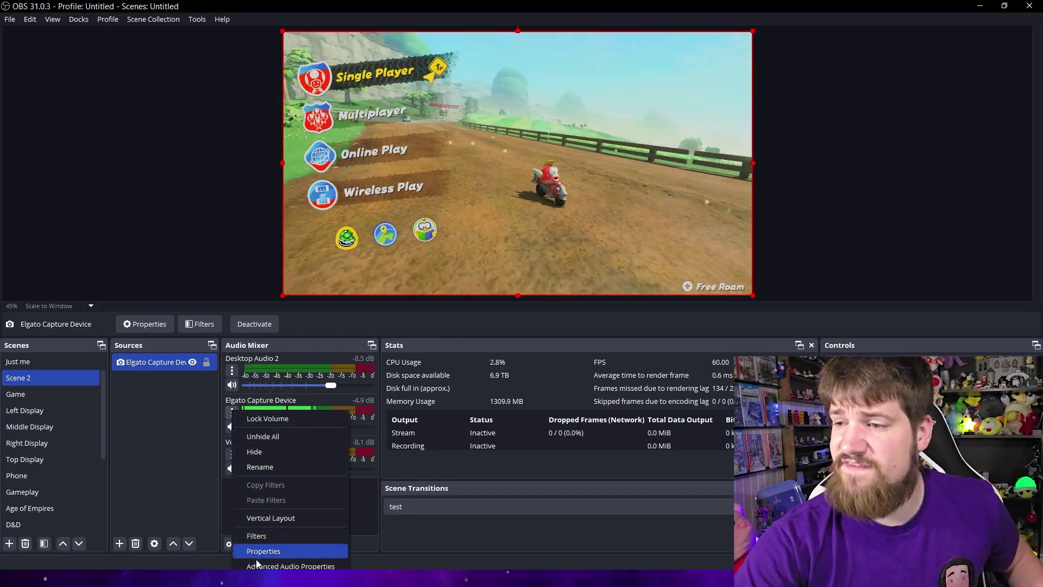
click(288, 566)
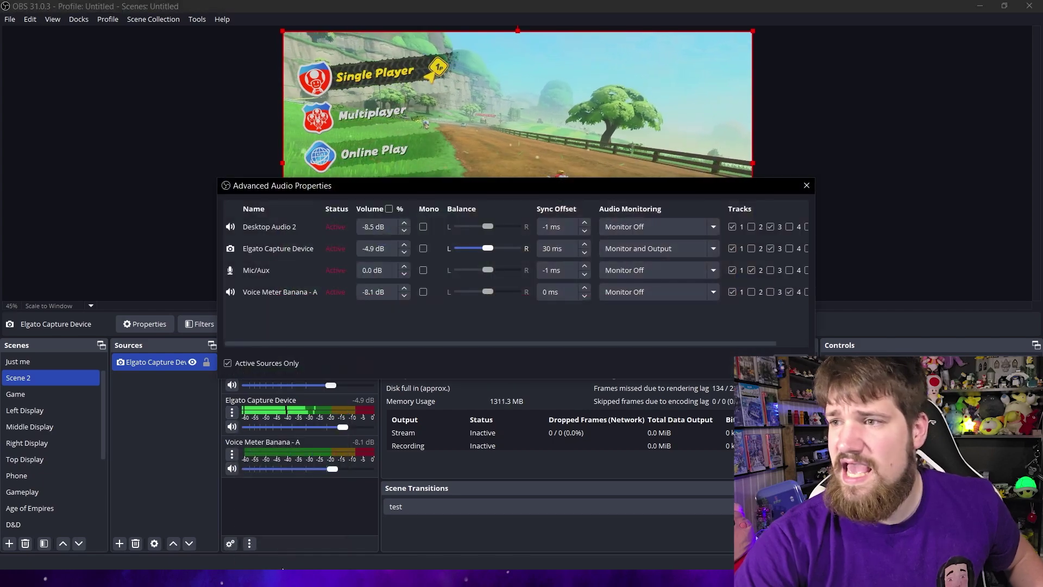
click(715, 253)
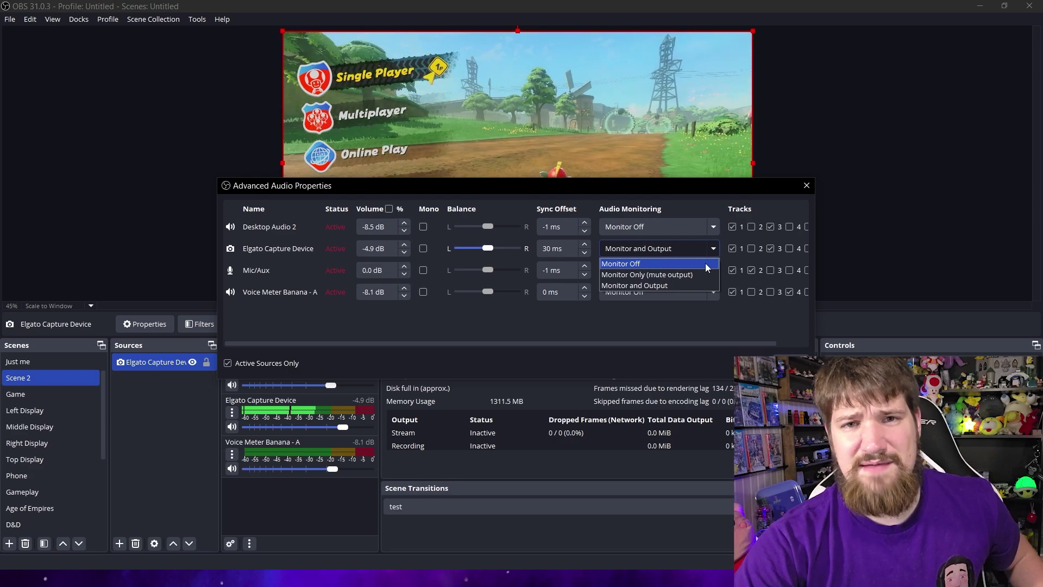
click(706, 264)
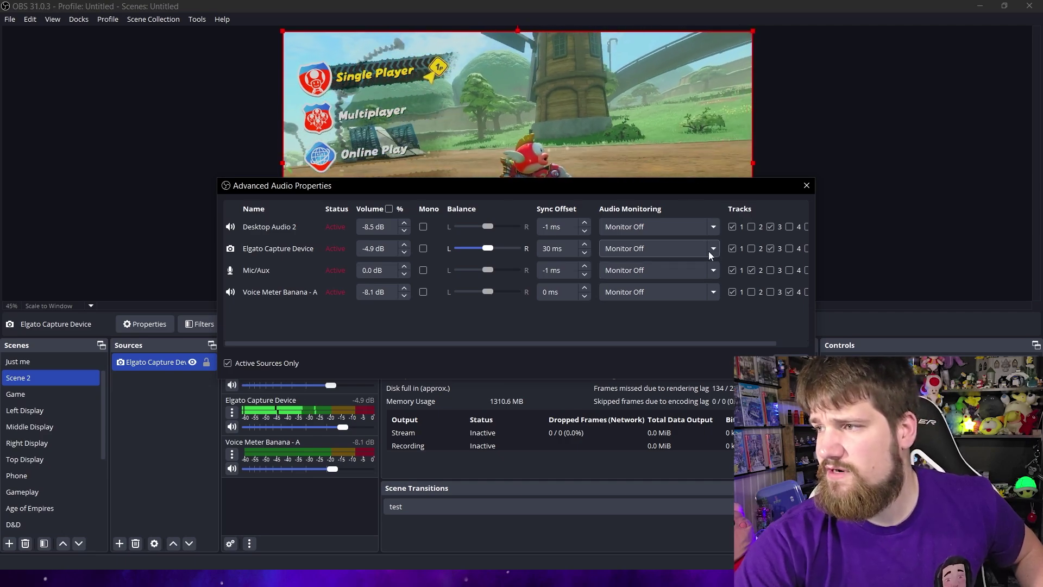
click(708, 250)
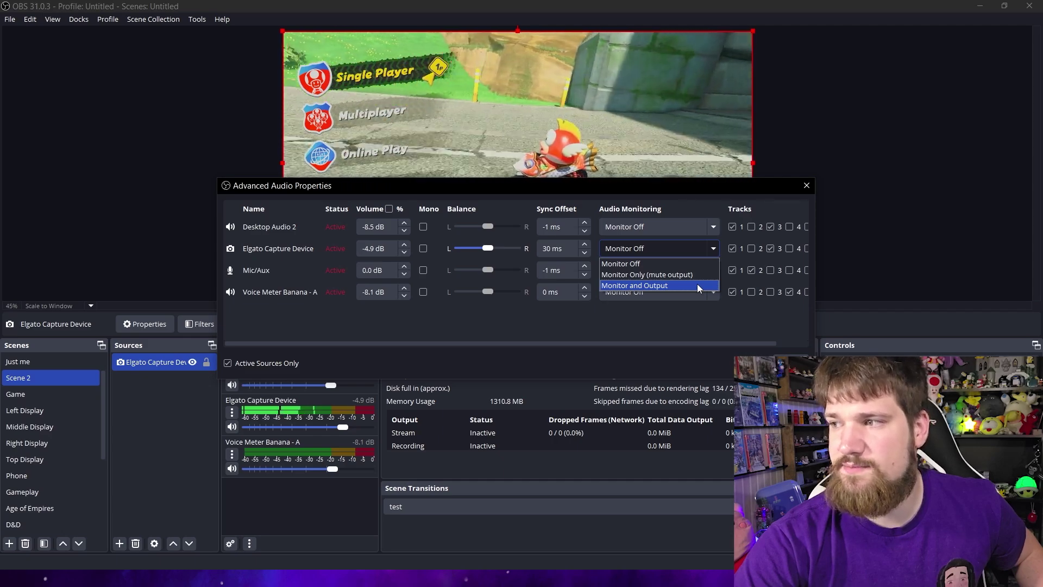
click(696, 285)
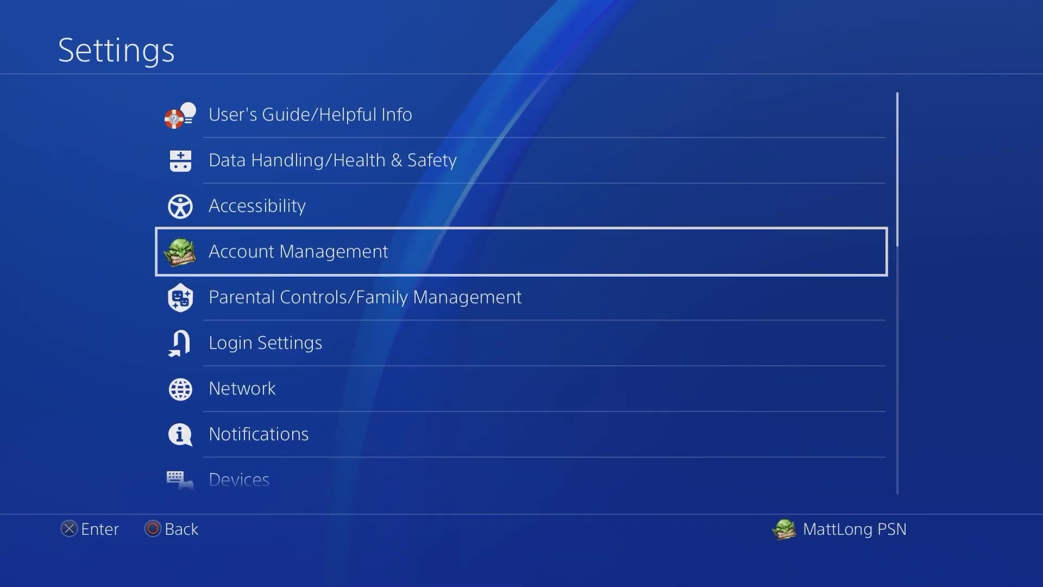
Enter the PS4 System settings and move down to Enable HDCP, leaving it unchecked.
key(Down)
key(Down)
key(Down)
key(Down)
key(Down)
key(Down)
key(Down)
key(Down)
key(Down)
key(Down)
key(Down)
key(Down)
key(Down)
key(Down)
key(Down)
key(Down)
key(Down)
key(Down)
key(Down)
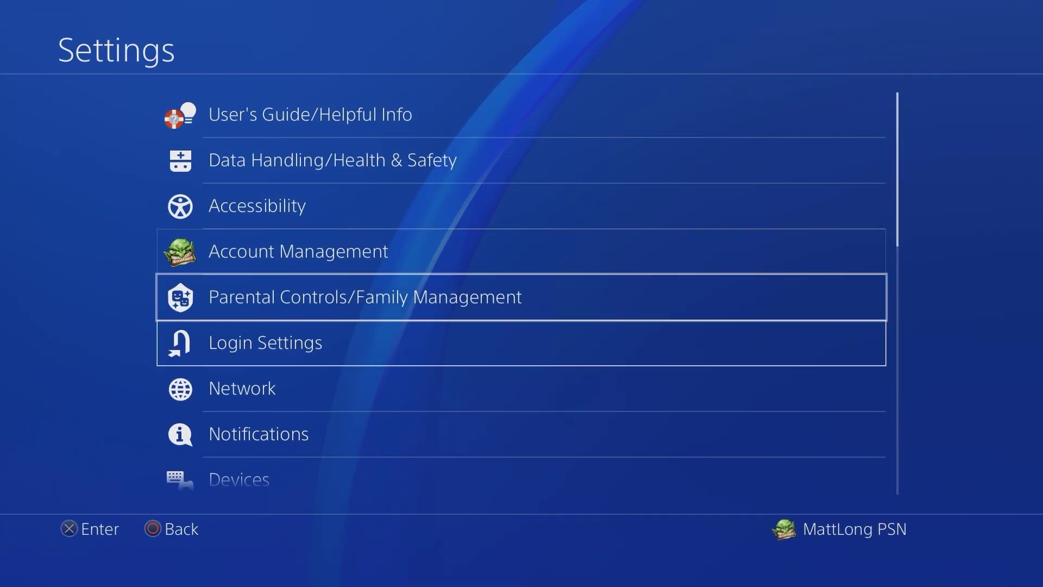
key(Up)
key(Return)
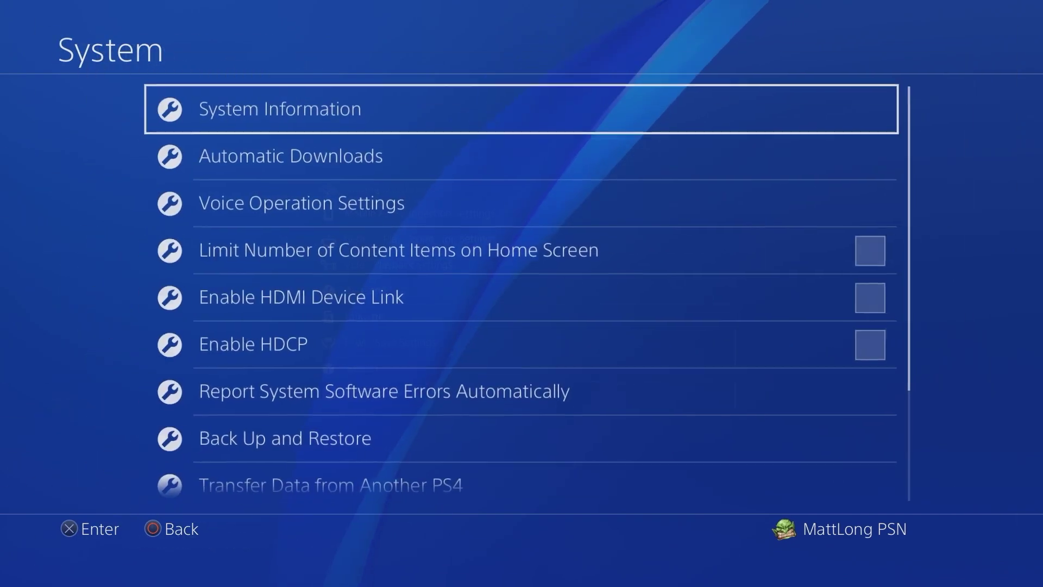
key(Down)
key(Down)
key(Down)
key(Down)
key(Down)
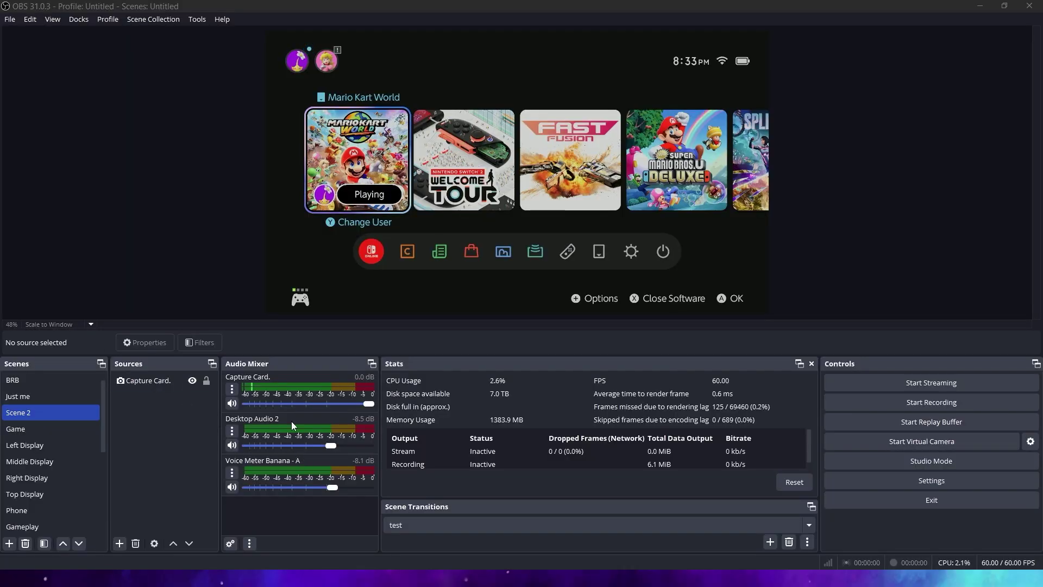
Open the Properties of the Capture Card source from its context menu.
click(184, 379)
right_click(183, 379)
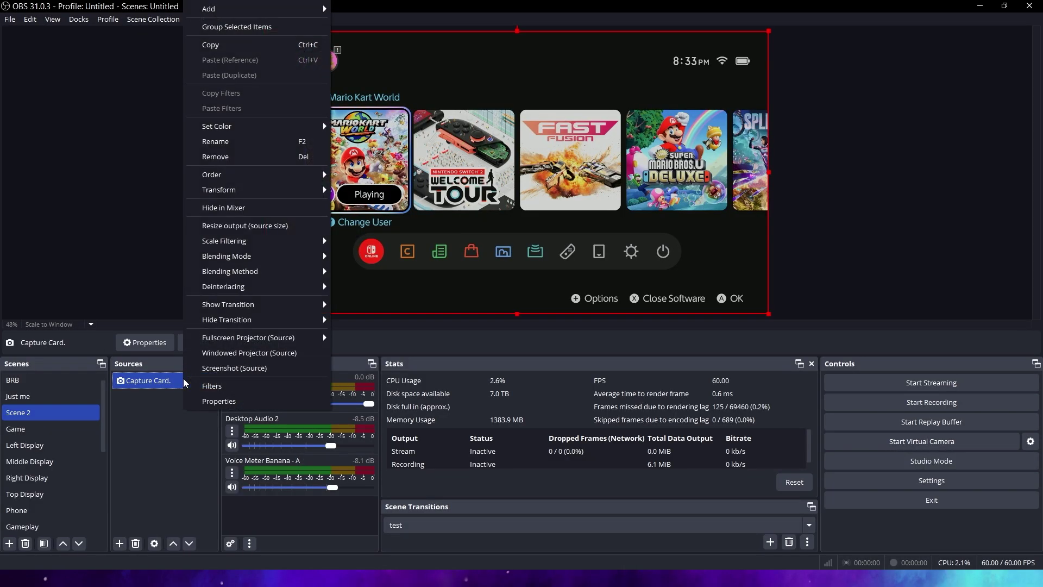
click(219, 402)
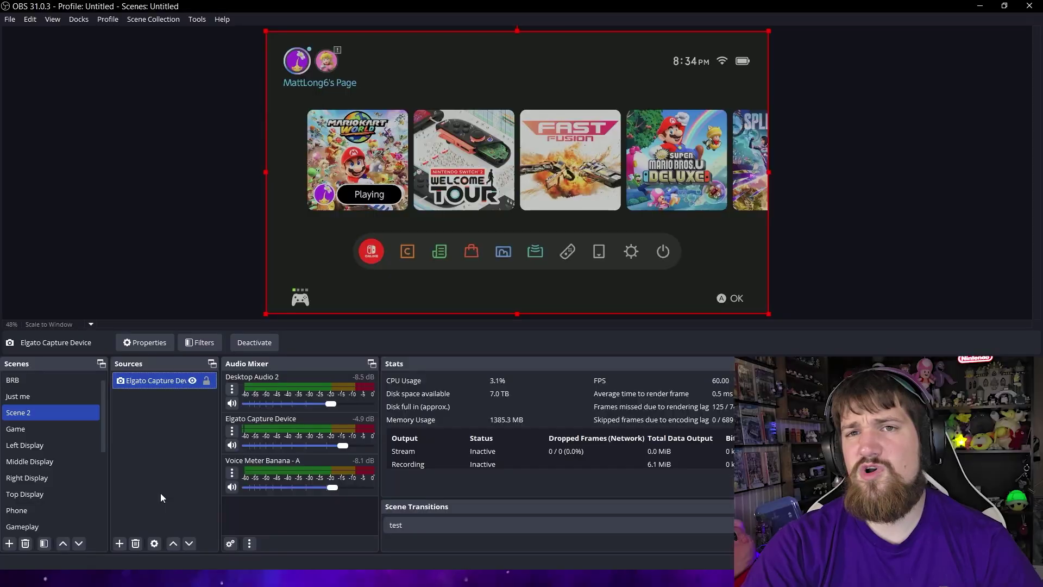
right_click(165, 386)
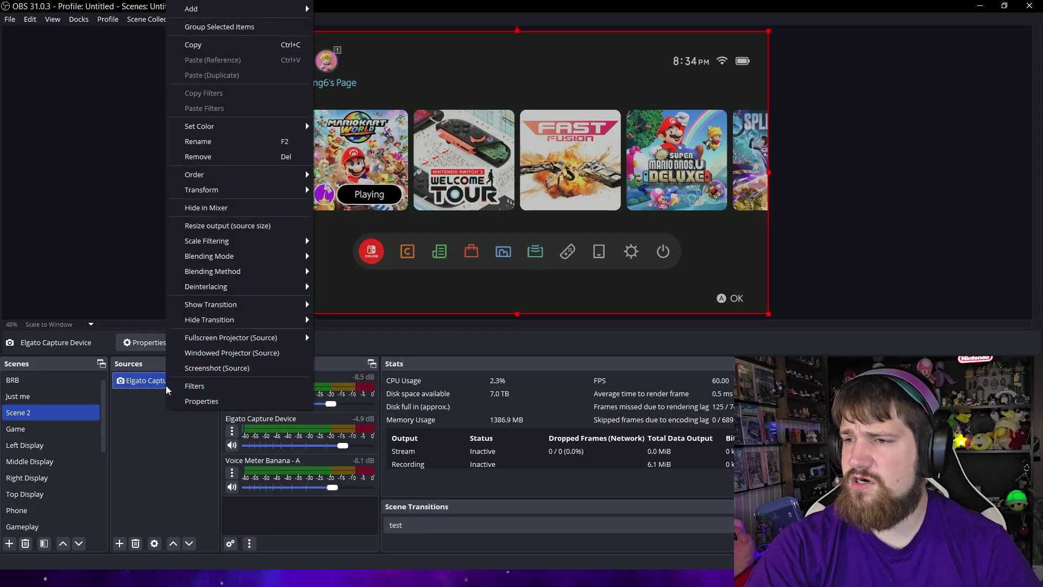
click(187, 401)
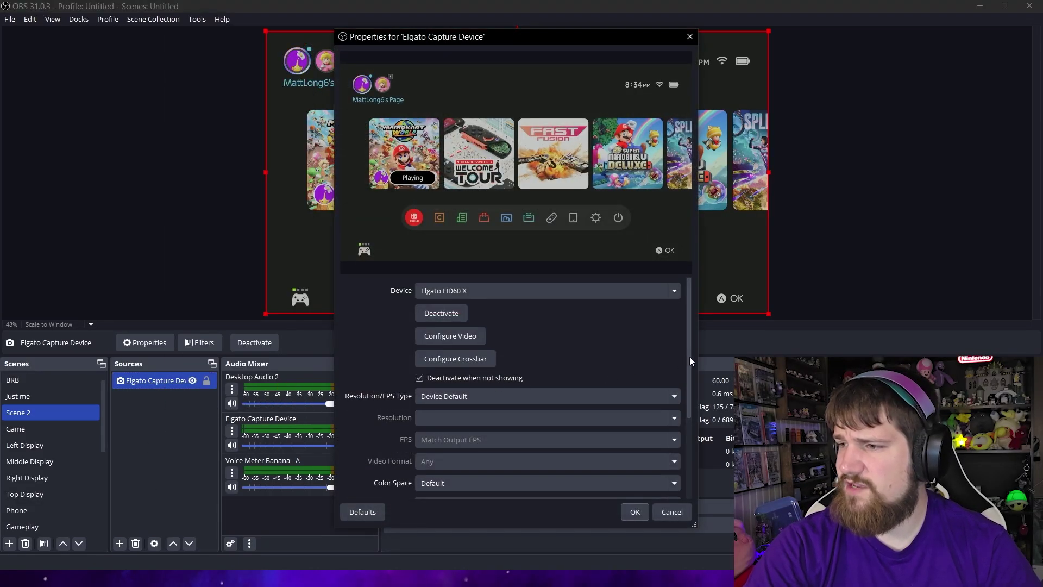
drag(690, 362, 683, 443)
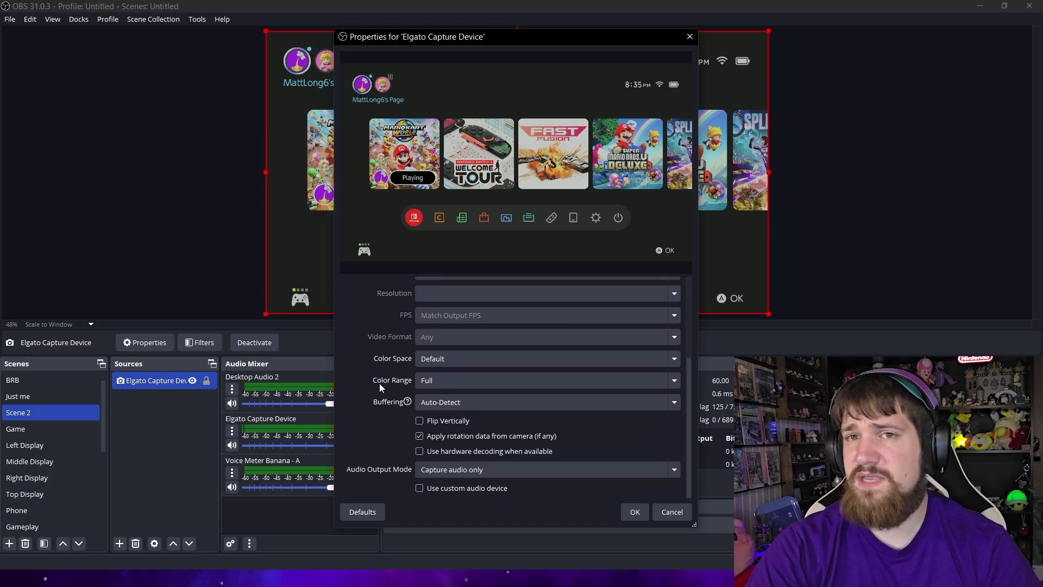
click(476, 382)
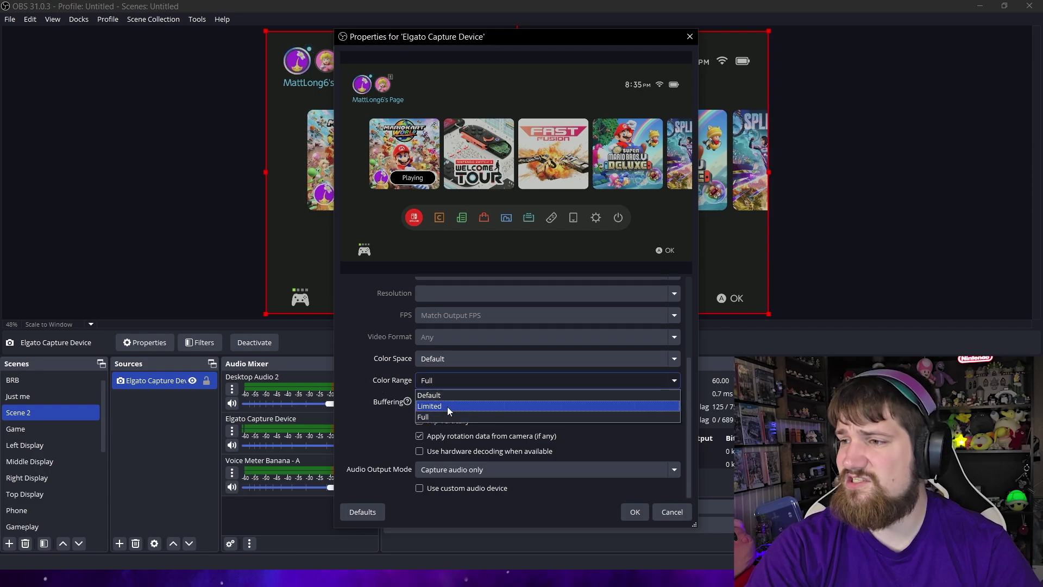
click(444, 418)
click(665, 517)
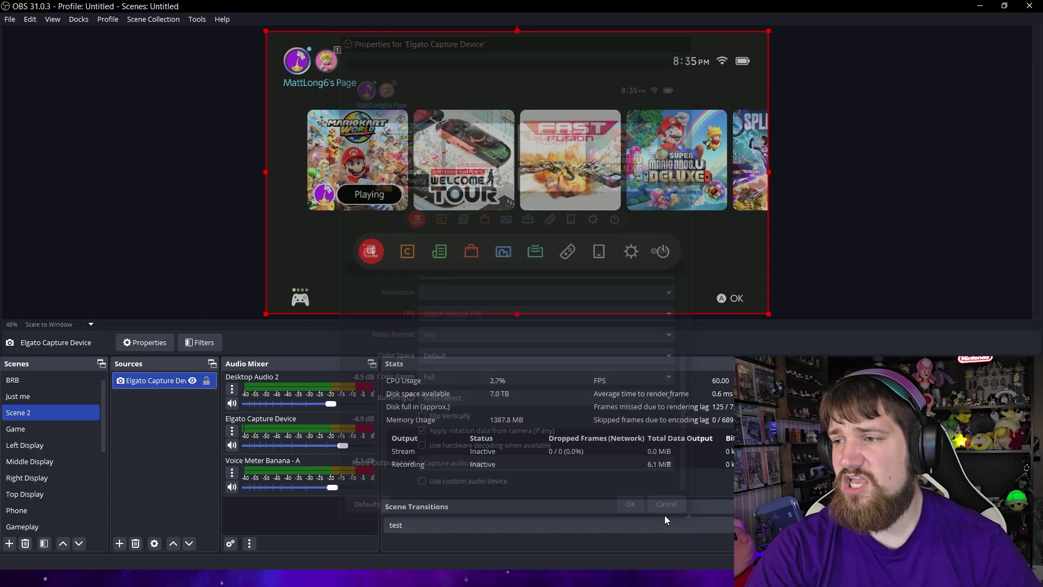